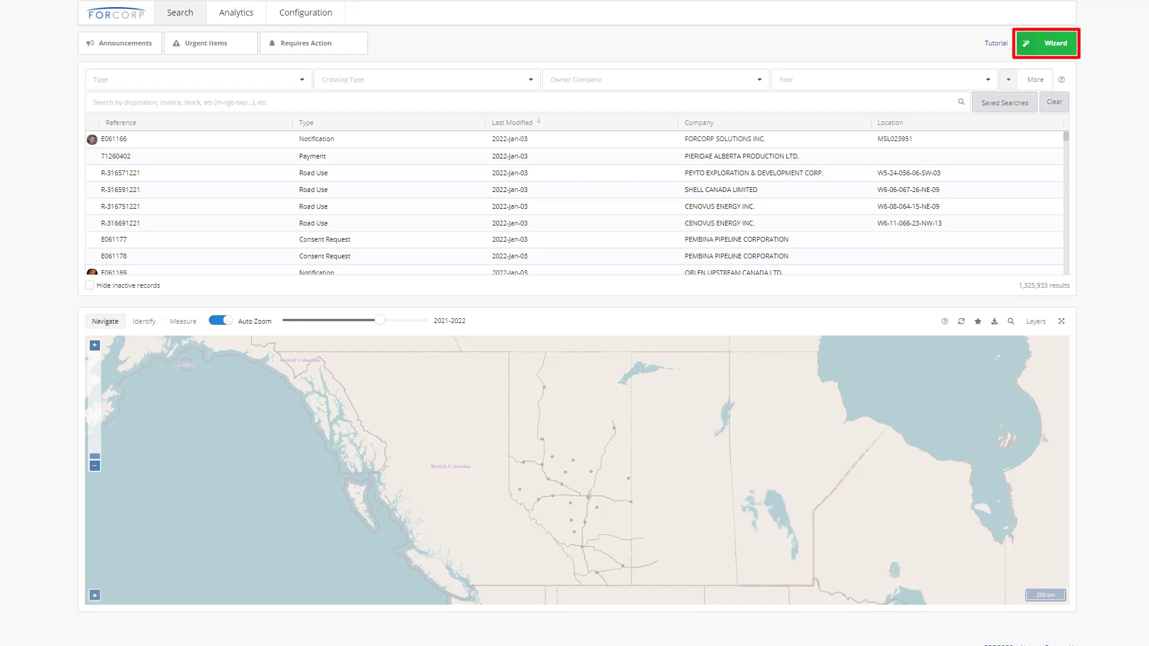
# - View the consent request help content and the West Fraser land use request guidelines
pyautogui.click(1068, 53)
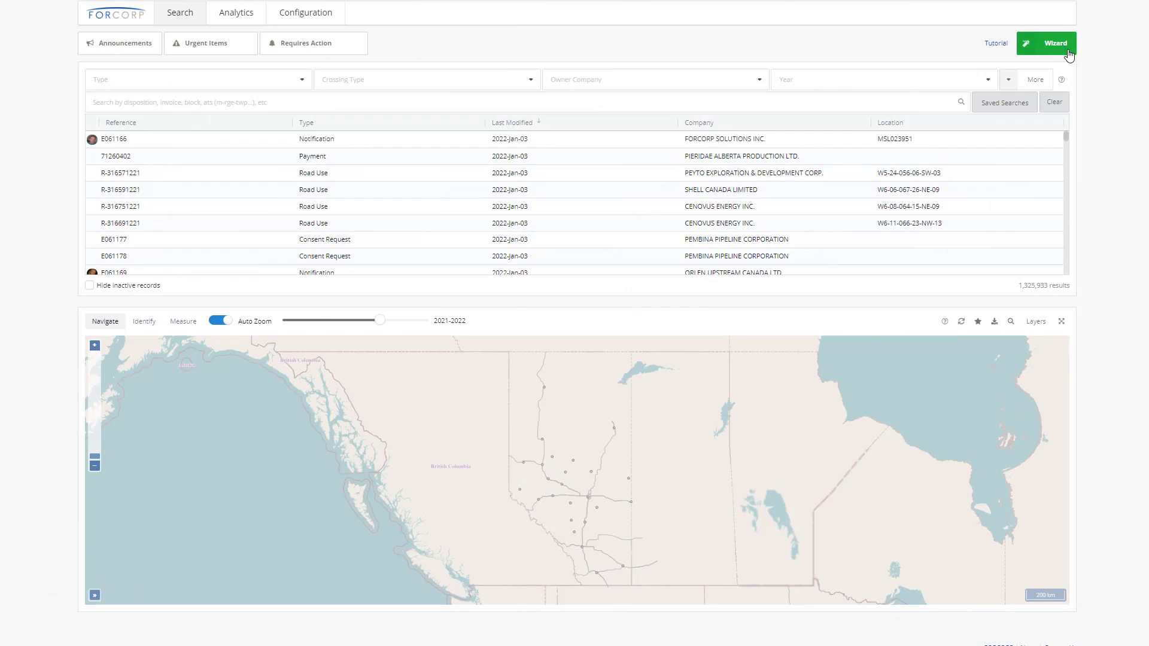
pyautogui.click(1062, 48)
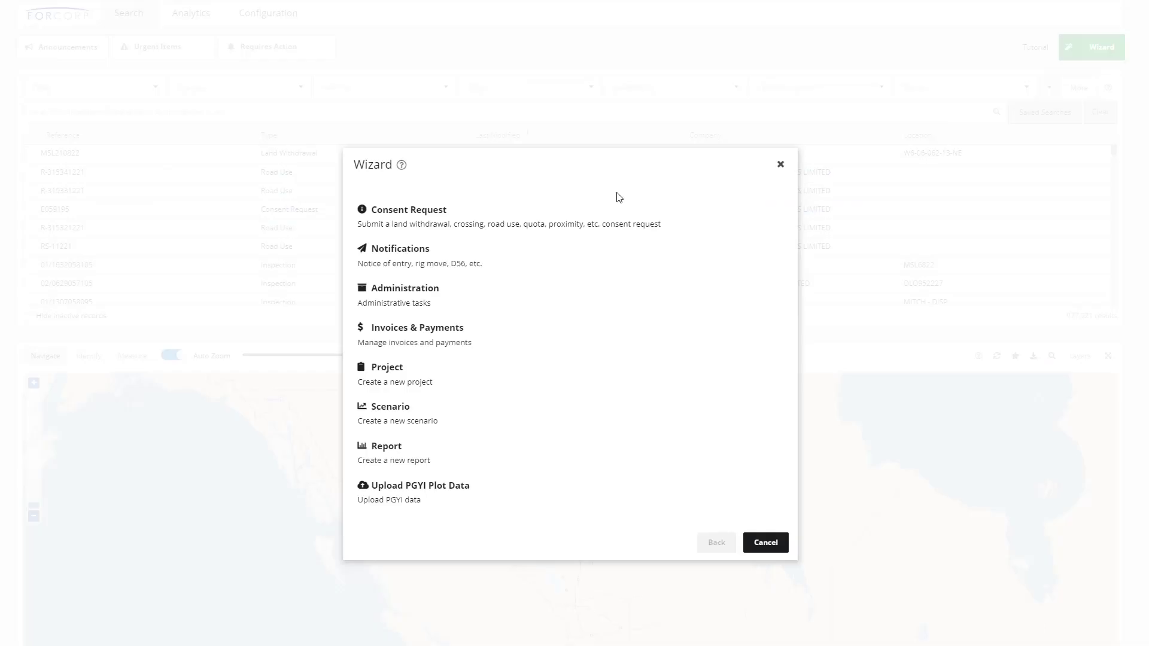
pyautogui.click(622, 225)
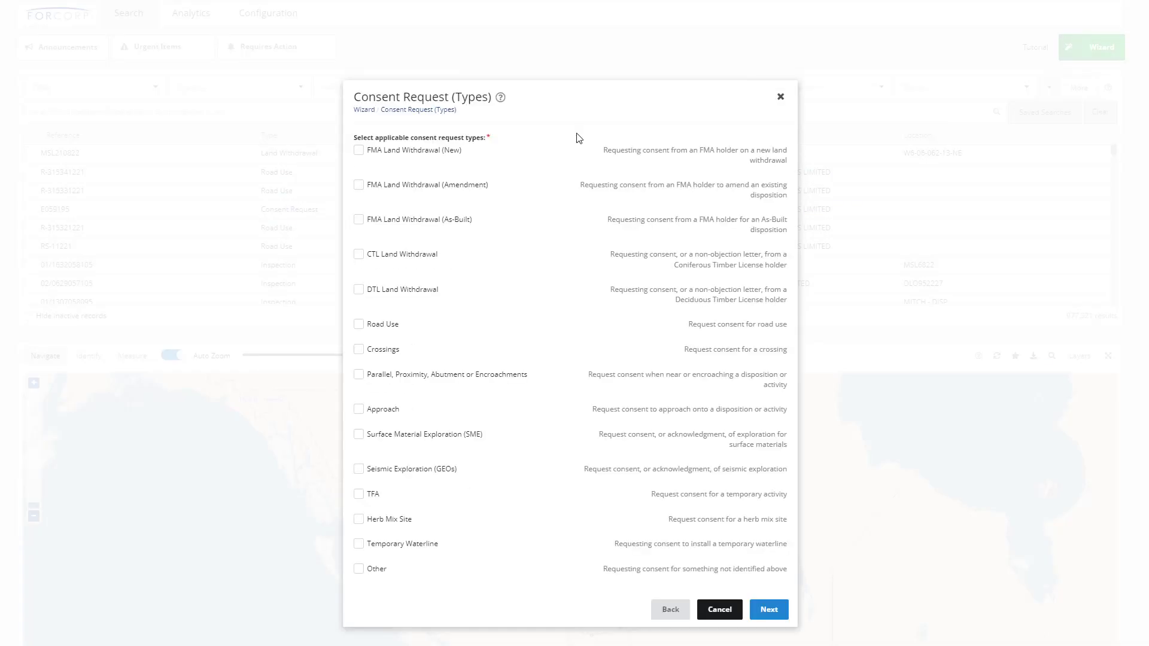
pyautogui.click(500, 98)
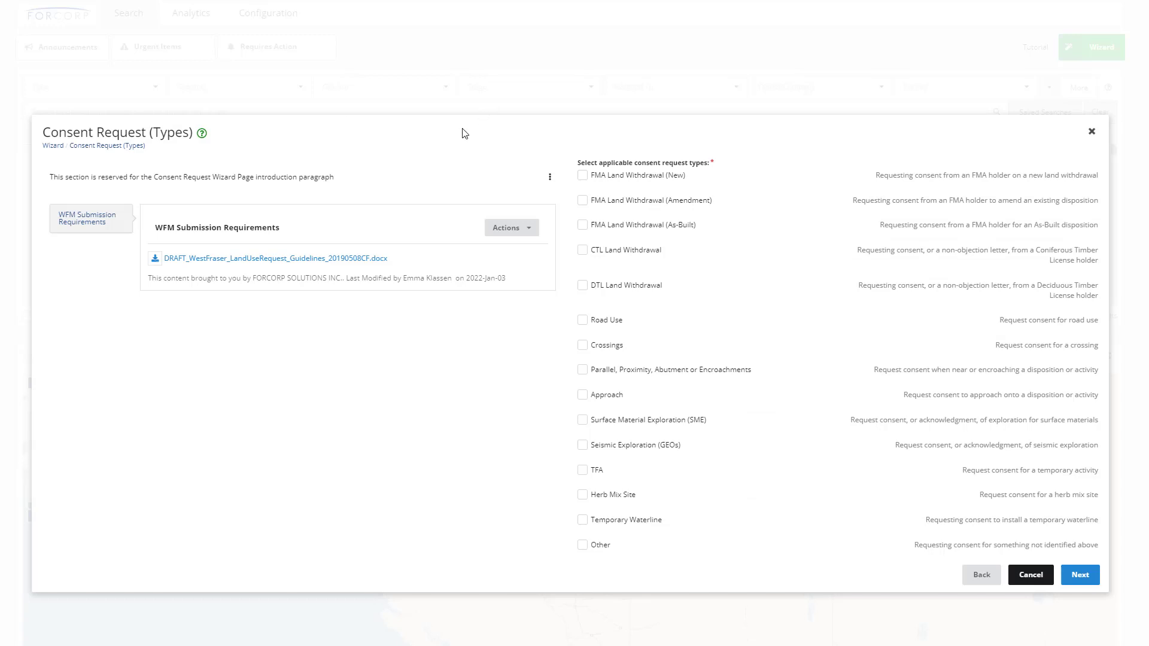
pyautogui.click(372, 258)
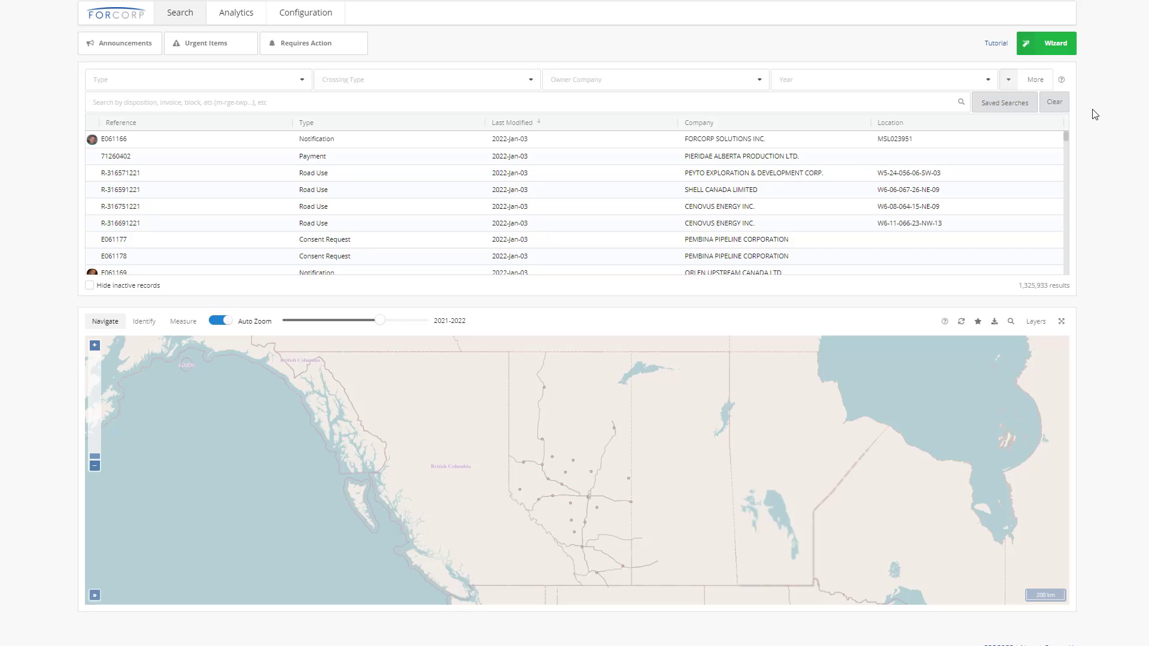
# - Start a consent request with FMA Land Withdrawal (New), CTL Land Withdrawal and Approach types
pyautogui.click(1066, 51)
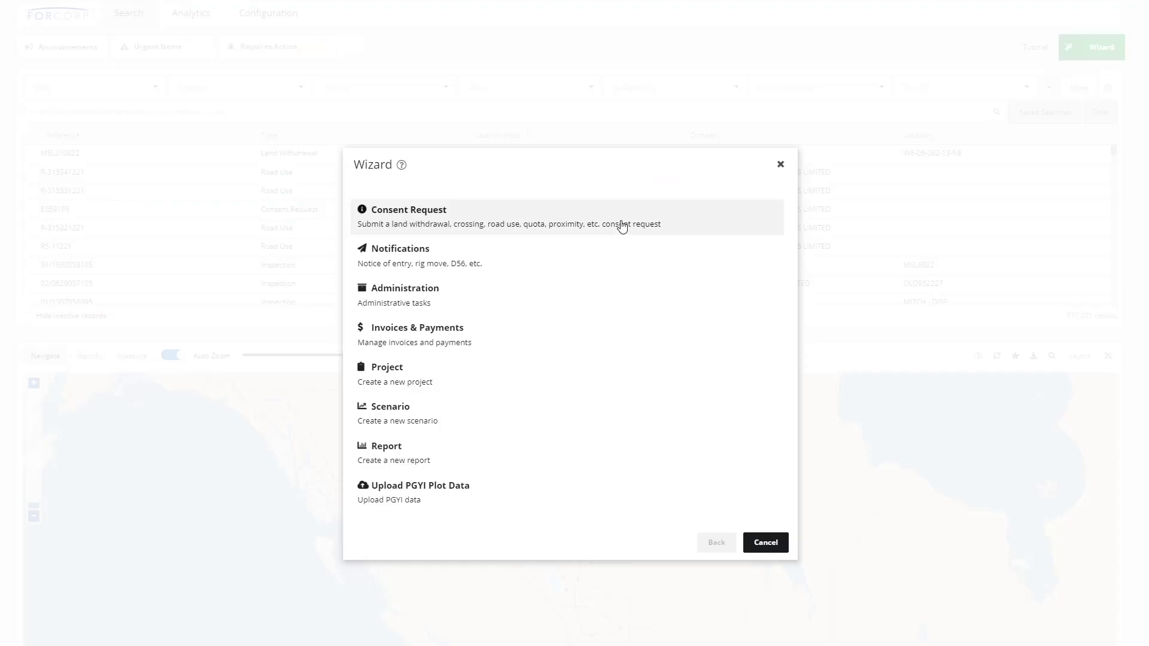
pyautogui.click(623, 227)
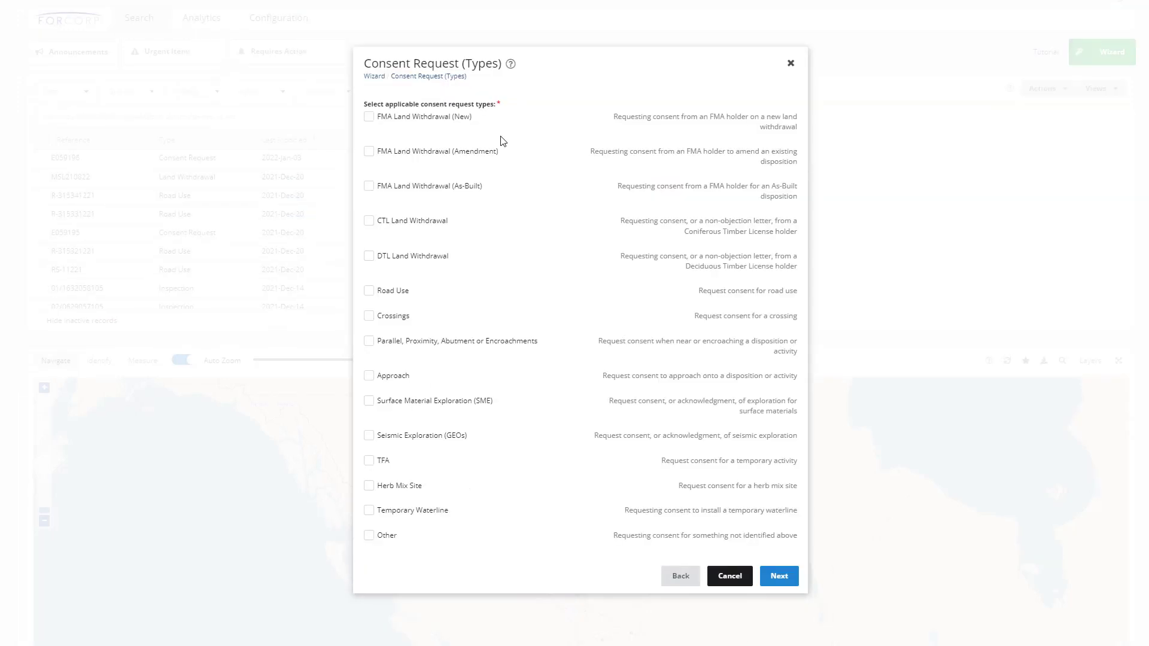
pyautogui.click(391, 122)
pyautogui.click(412, 233)
pyautogui.click(394, 378)
pyautogui.click(778, 575)
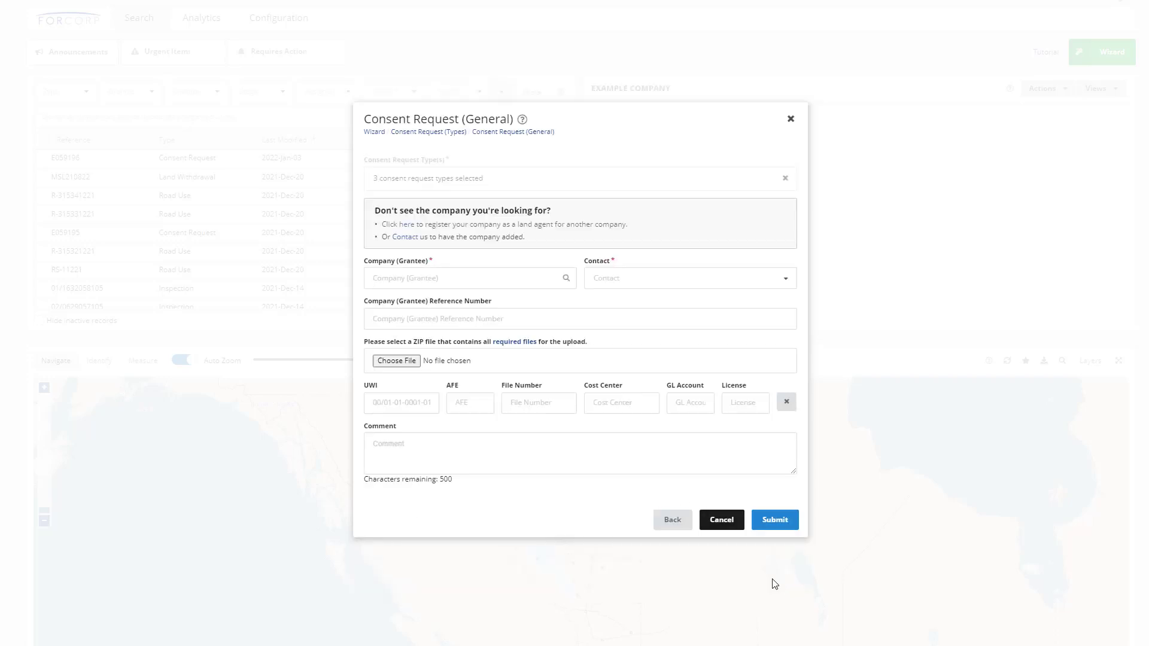
# - Set EXAMPLE COMPANY as the grantee and choose its contact person
pyautogui.click(473, 280)
pyautogui.write('E')
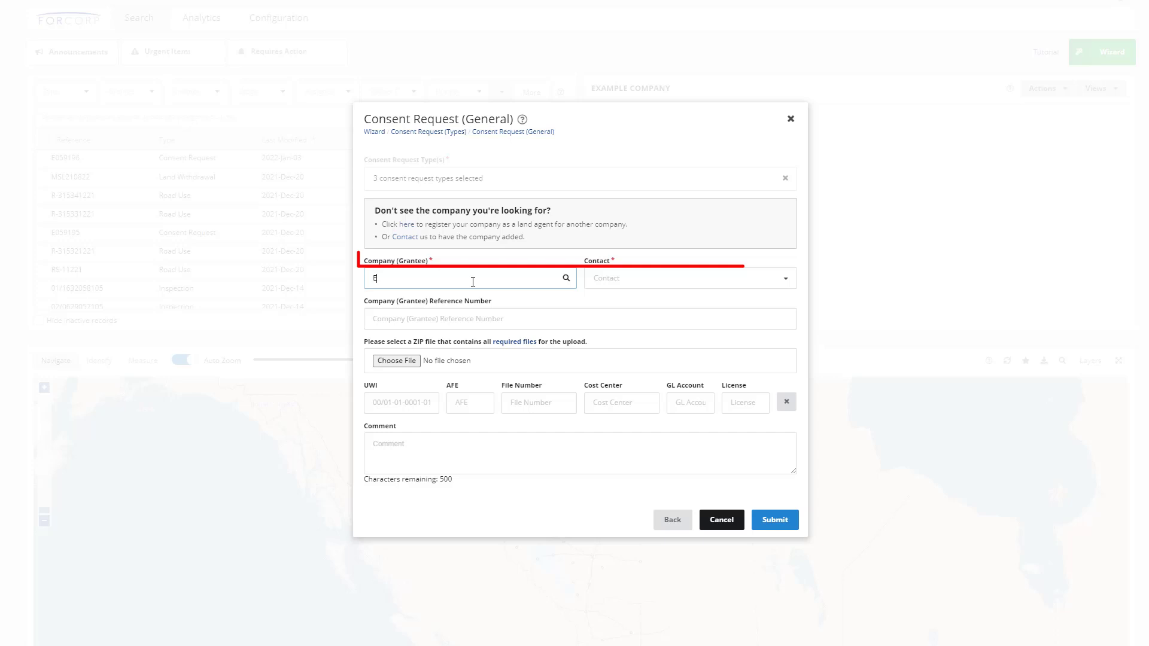
pyautogui.write('XAMPLE')
pyautogui.click(482, 304)
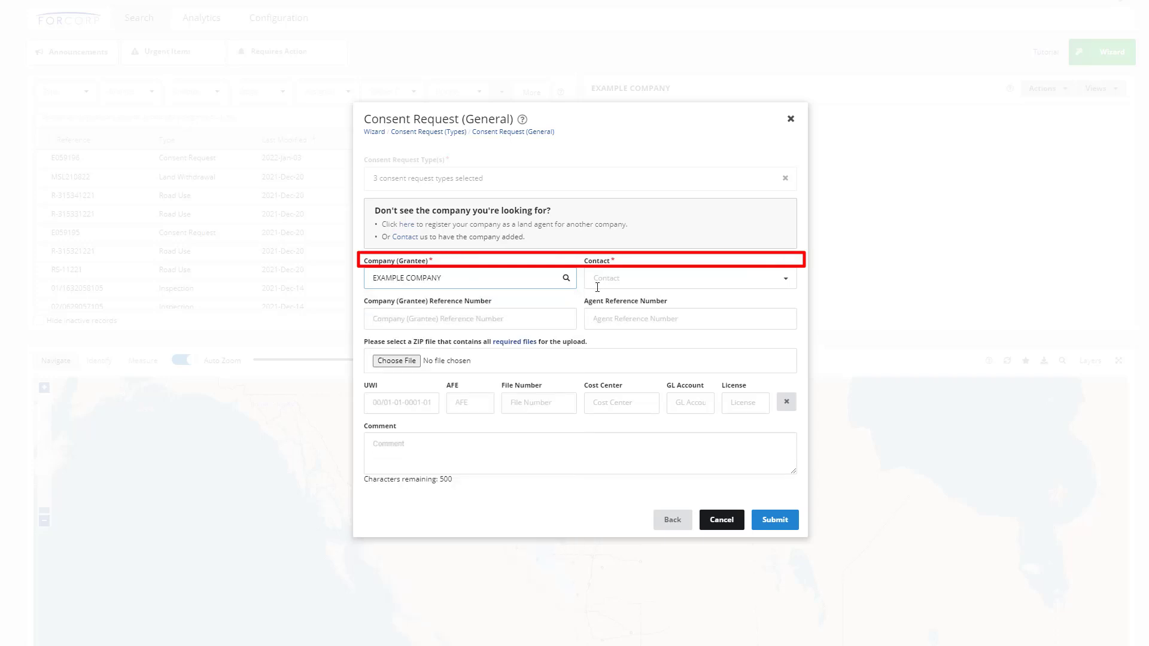
pyautogui.click(620, 284)
pyautogui.click(671, 302)
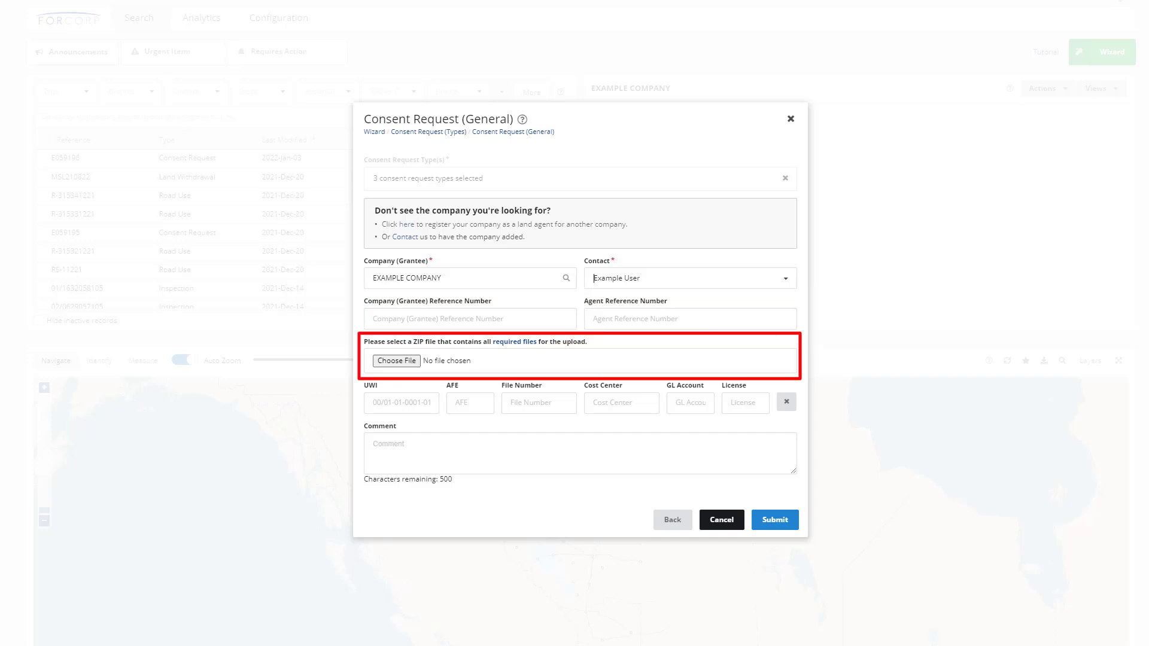
# - Attach Consent Request Files.zip and submit the consent request
pyautogui.click(396, 360)
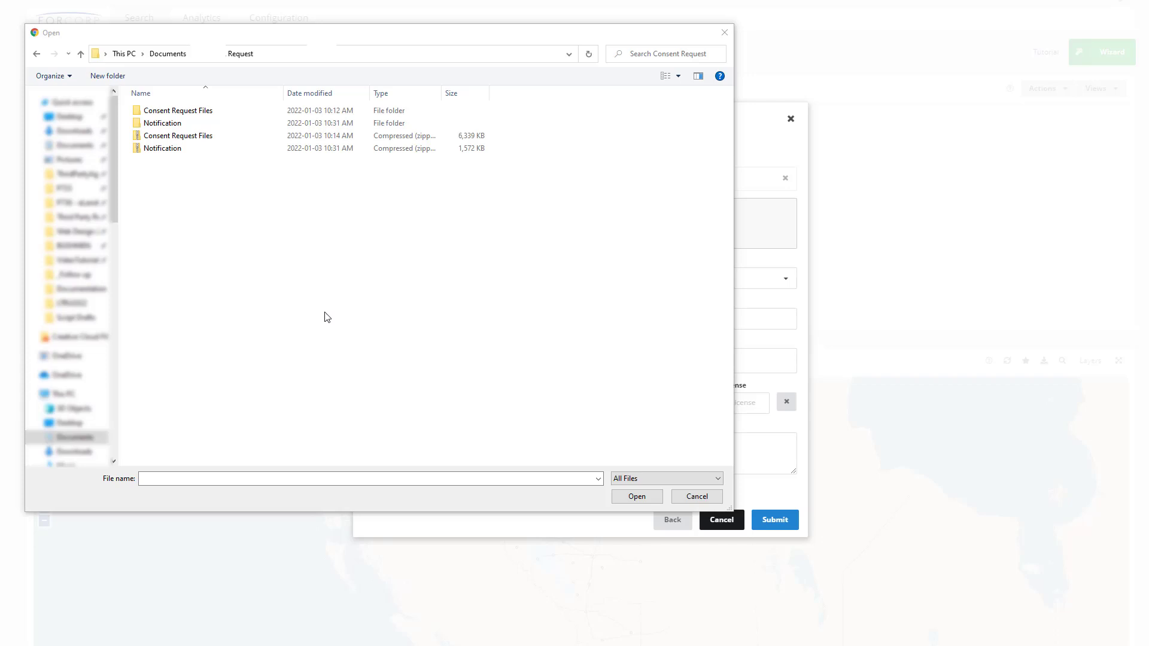
pyautogui.click(207, 137)
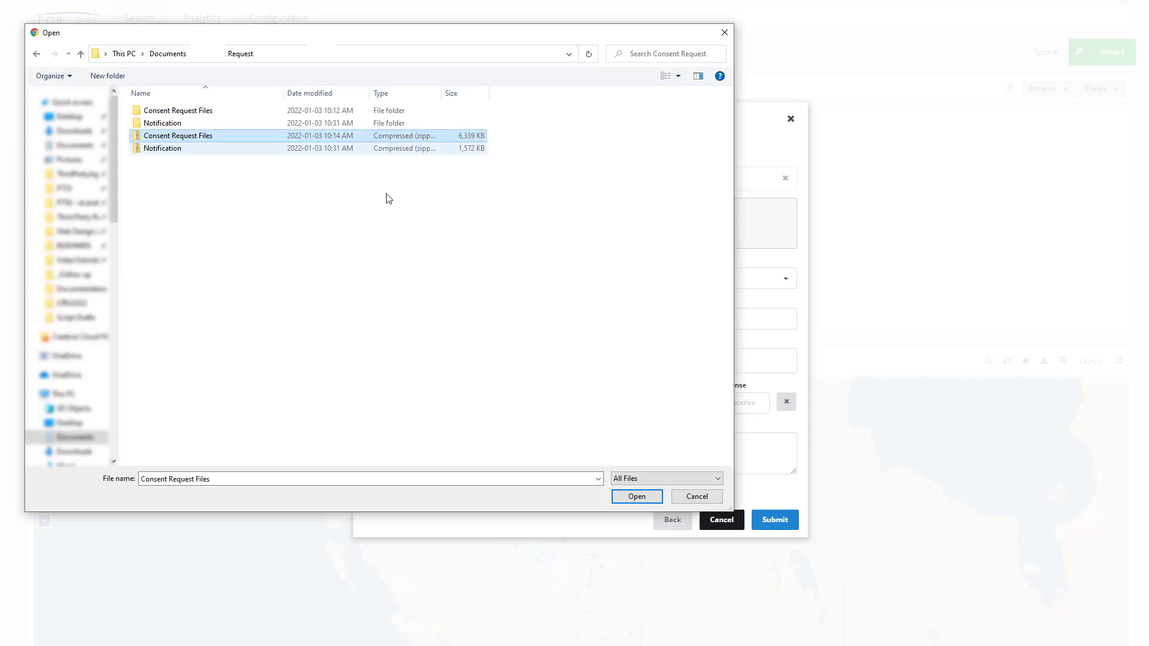
pyautogui.click(638, 499)
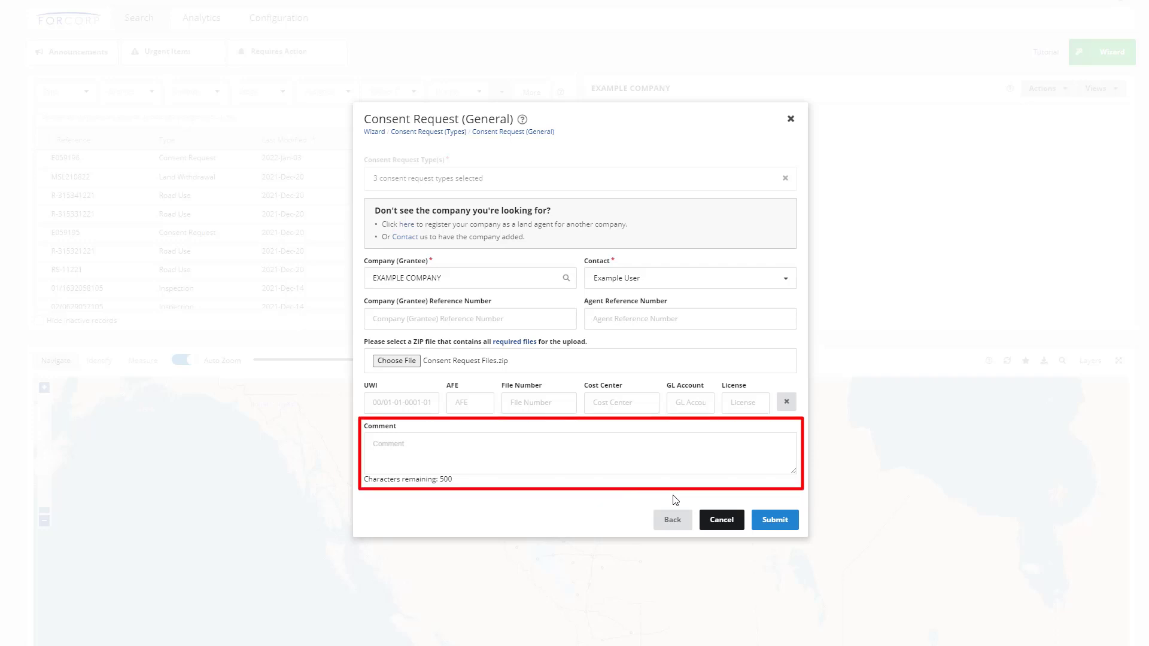
pyautogui.click(774, 521)
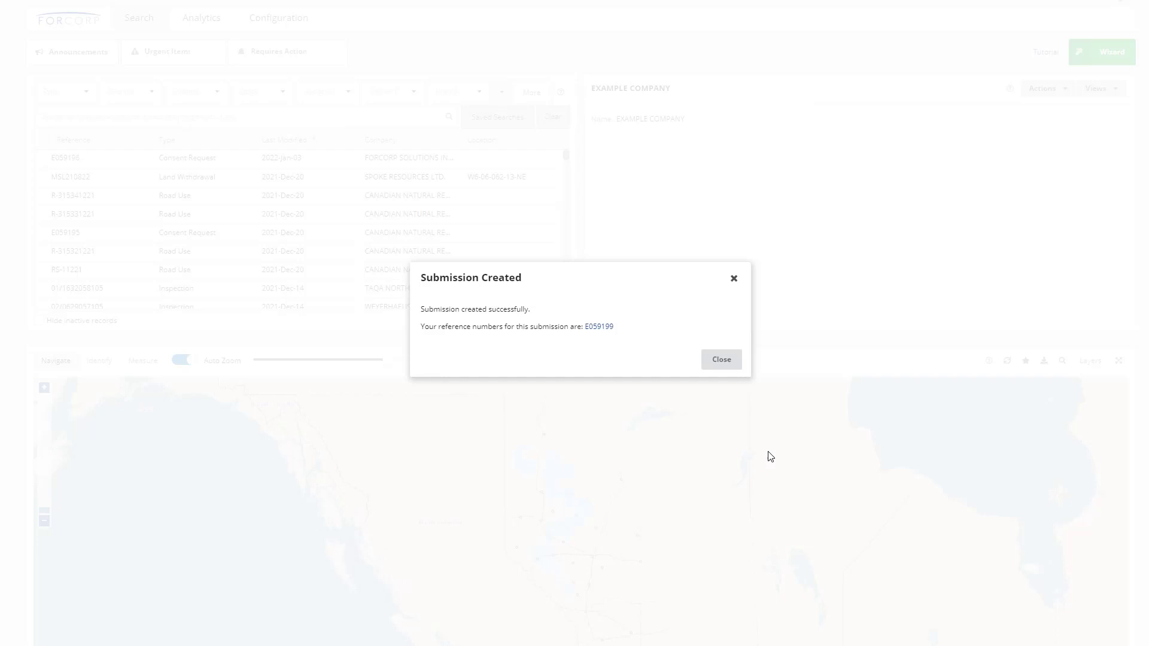
# - Open the new consent request's details, then start closing the submission but cancel
pyautogui.click(598, 328)
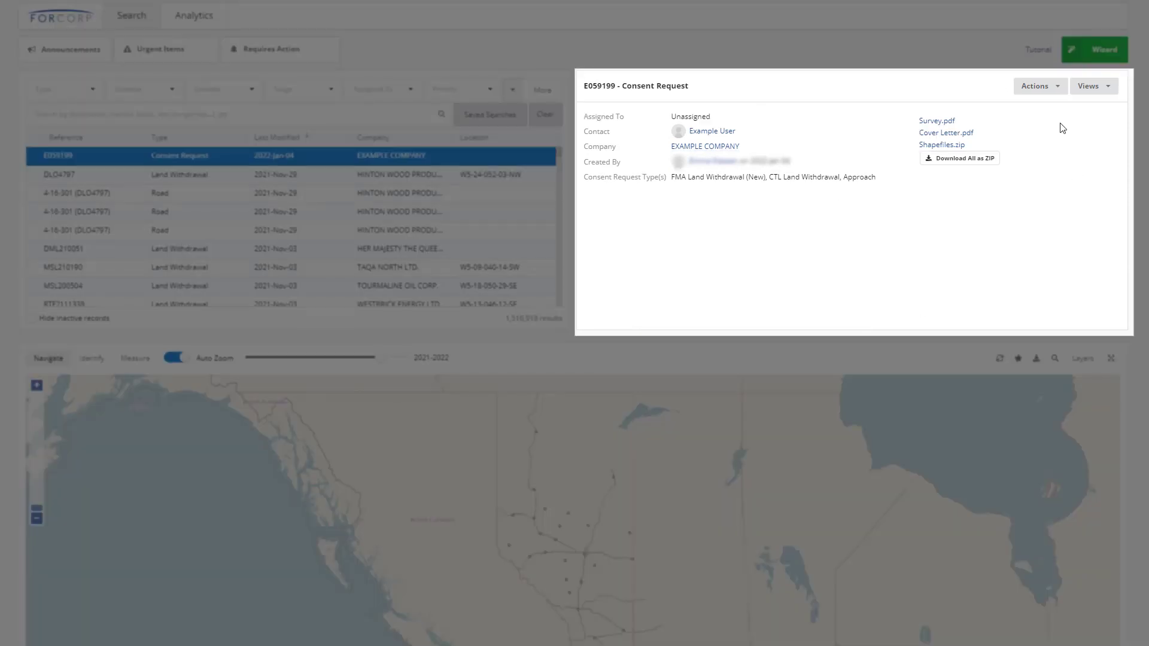
pyautogui.click(1051, 93)
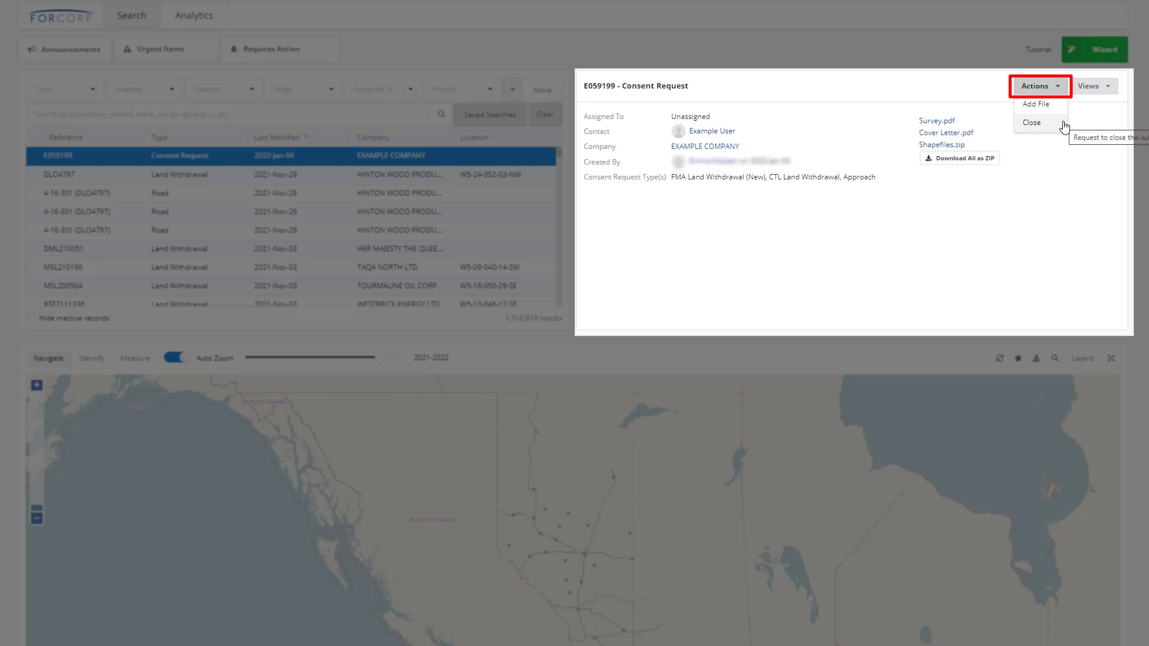
pyautogui.click(1063, 123)
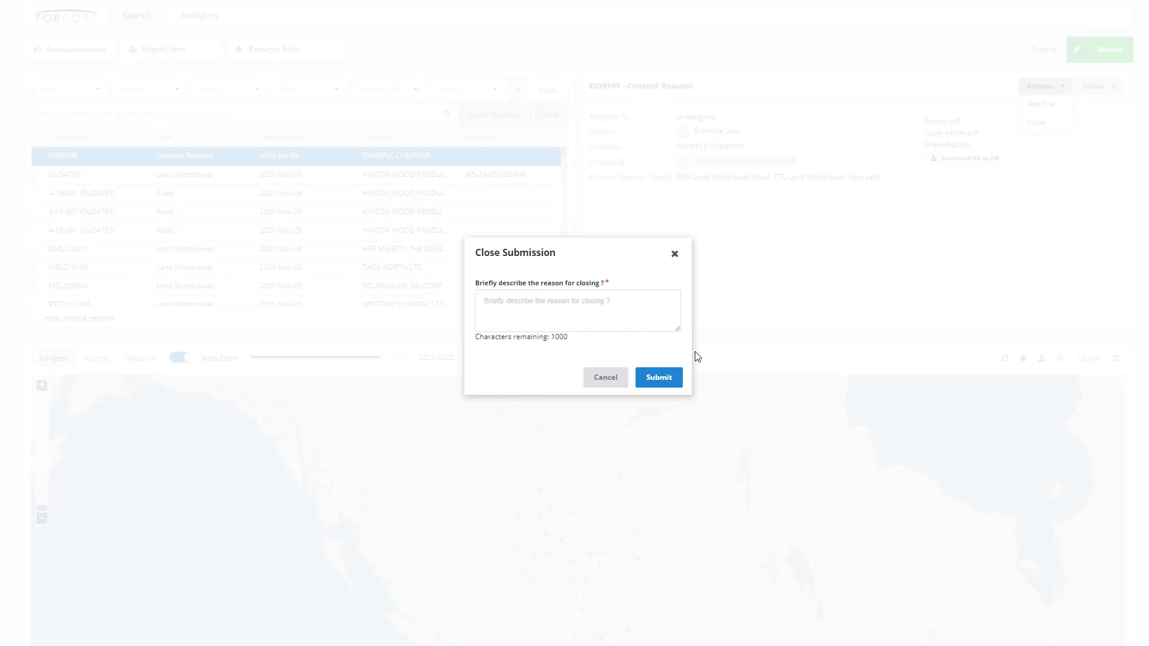
pyautogui.click(674, 254)
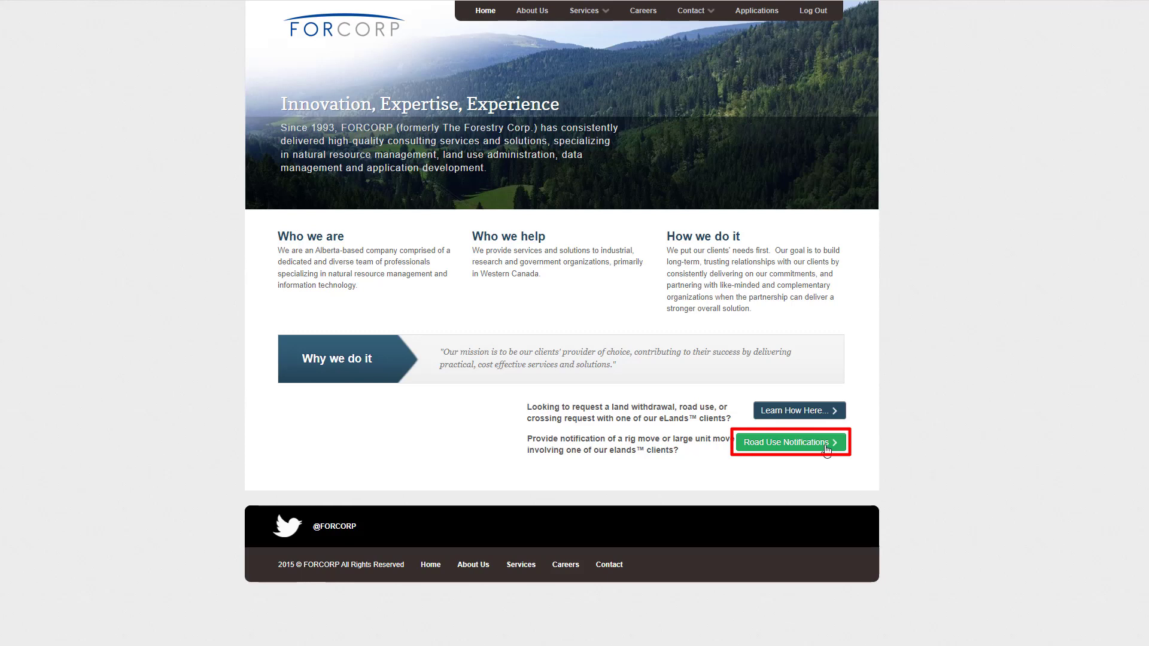
# - Go from the FORCORP home page to the eLands road use notifications page
pyautogui.click(827, 448)
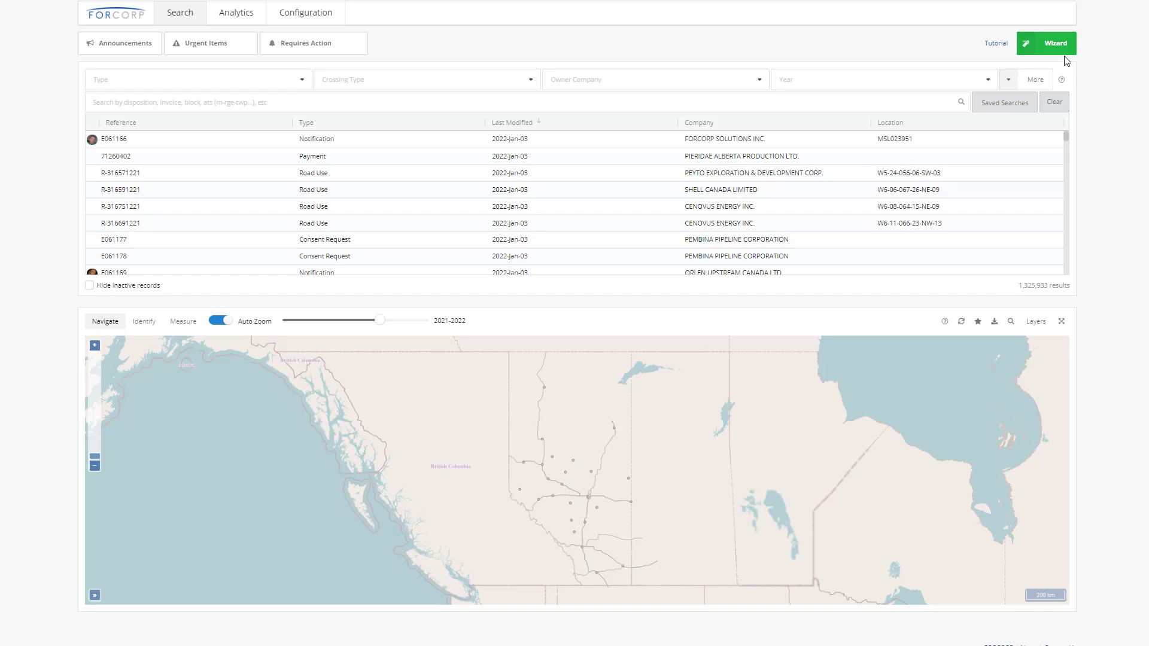
# - Submit the pre-filled Rig Move Notification and dismiss the Submission Created confirmation
pyautogui.click(1062, 48)
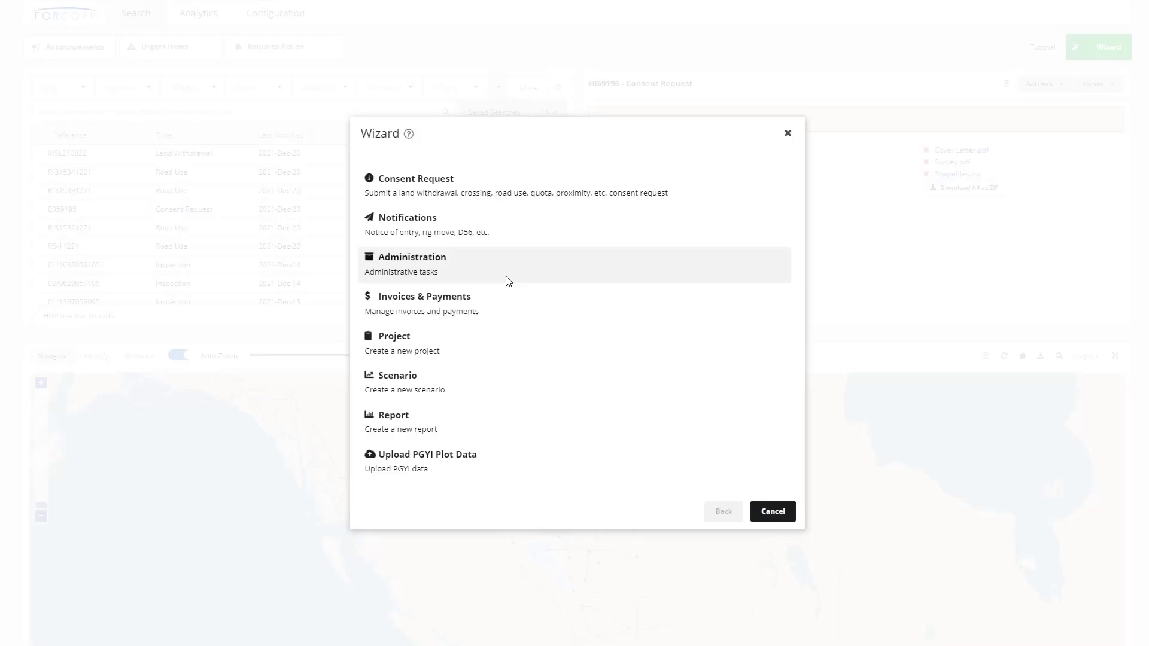
pyautogui.click(518, 226)
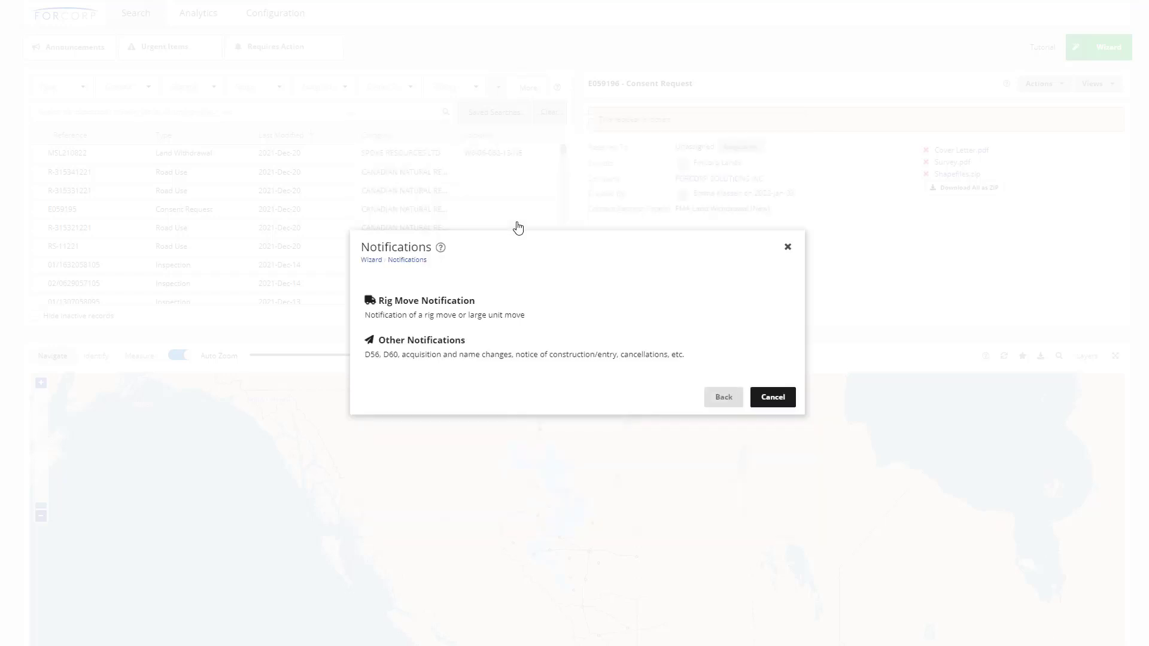
pyautogui.click(573, 316)
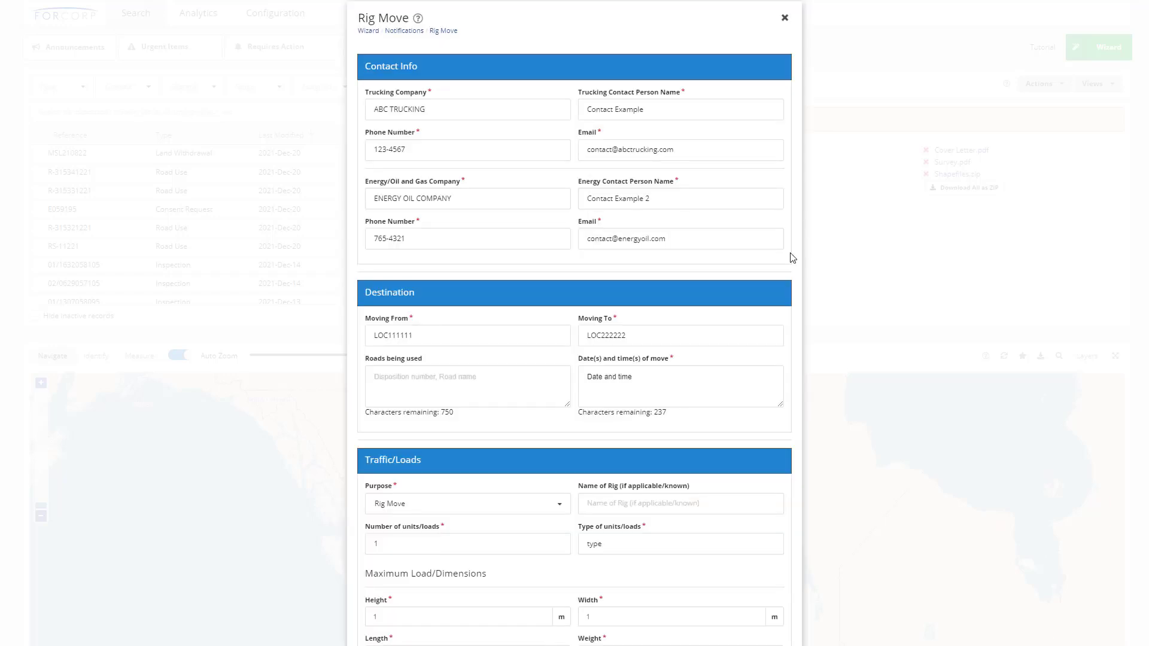
pyautogui.scroll(-1, 793, 258)
pyautogui.scroll(-3, 793, 258)
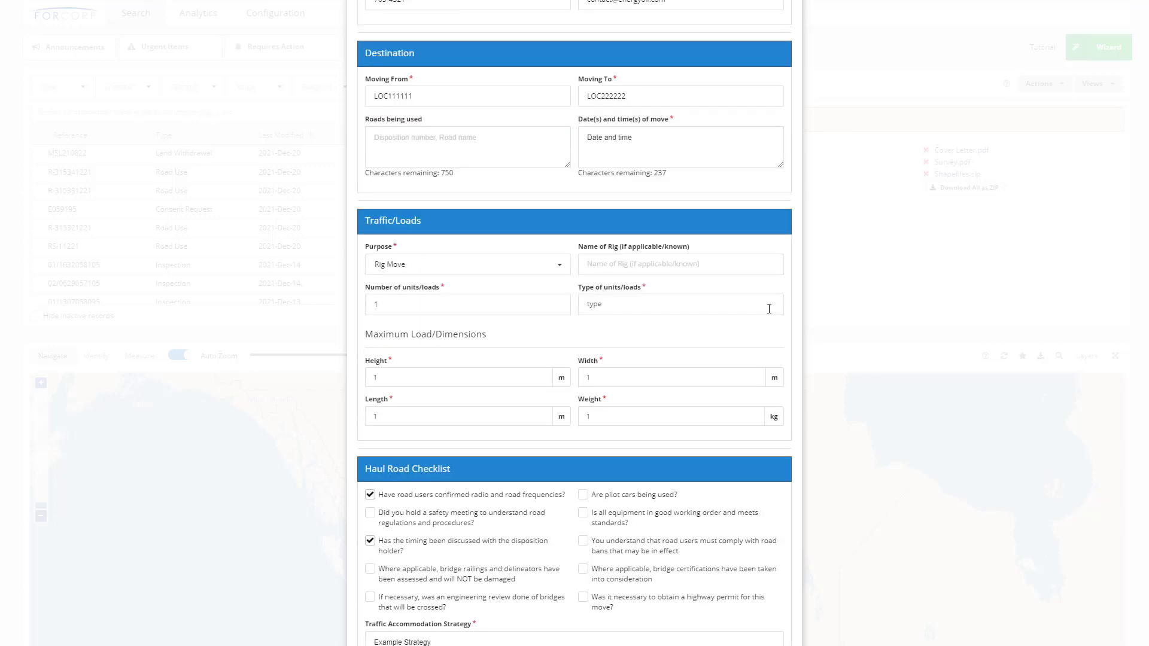
pyautogui.scroll(-3, 770, 317)
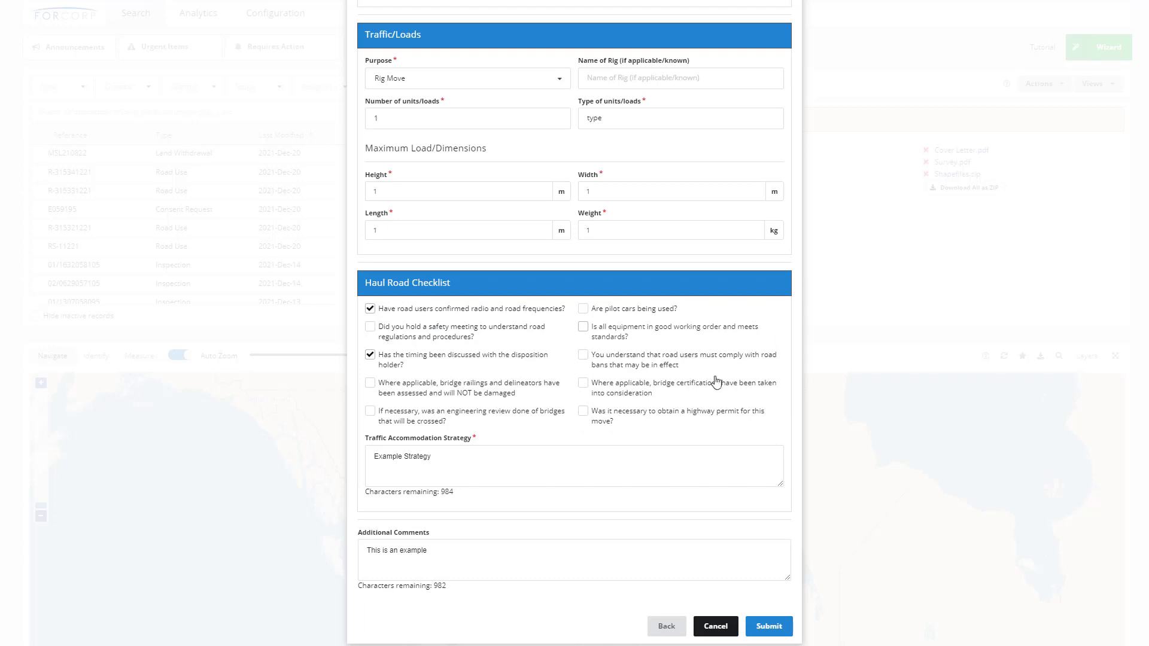
pyautogui.click(766, 627)
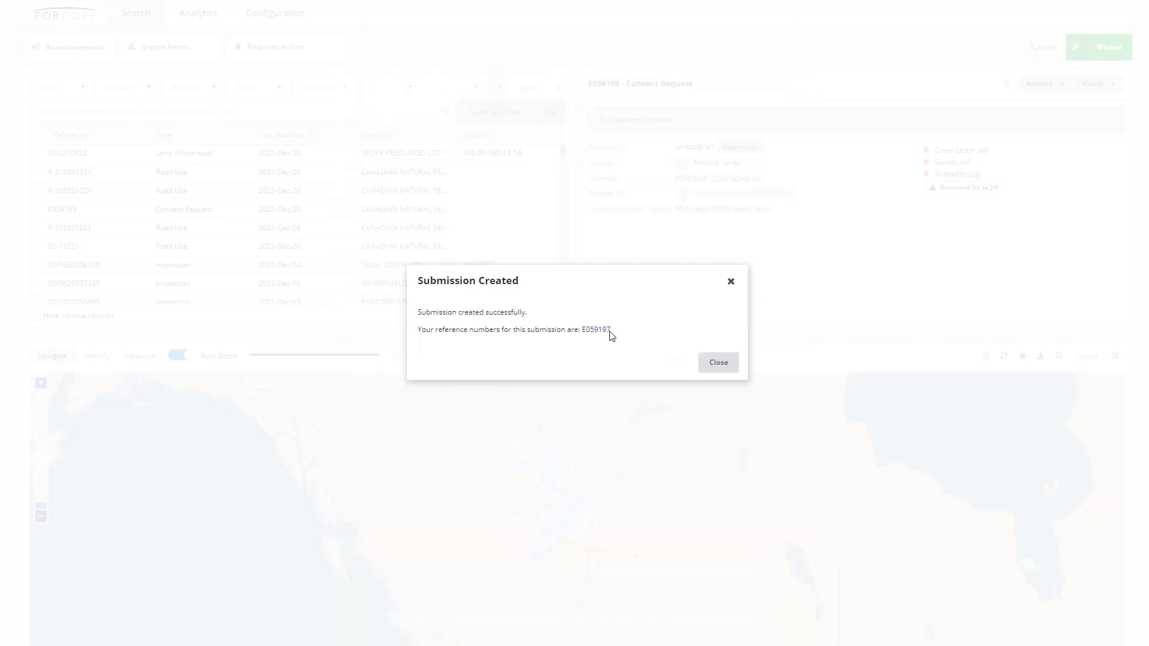
pyautogui.press('Escape')
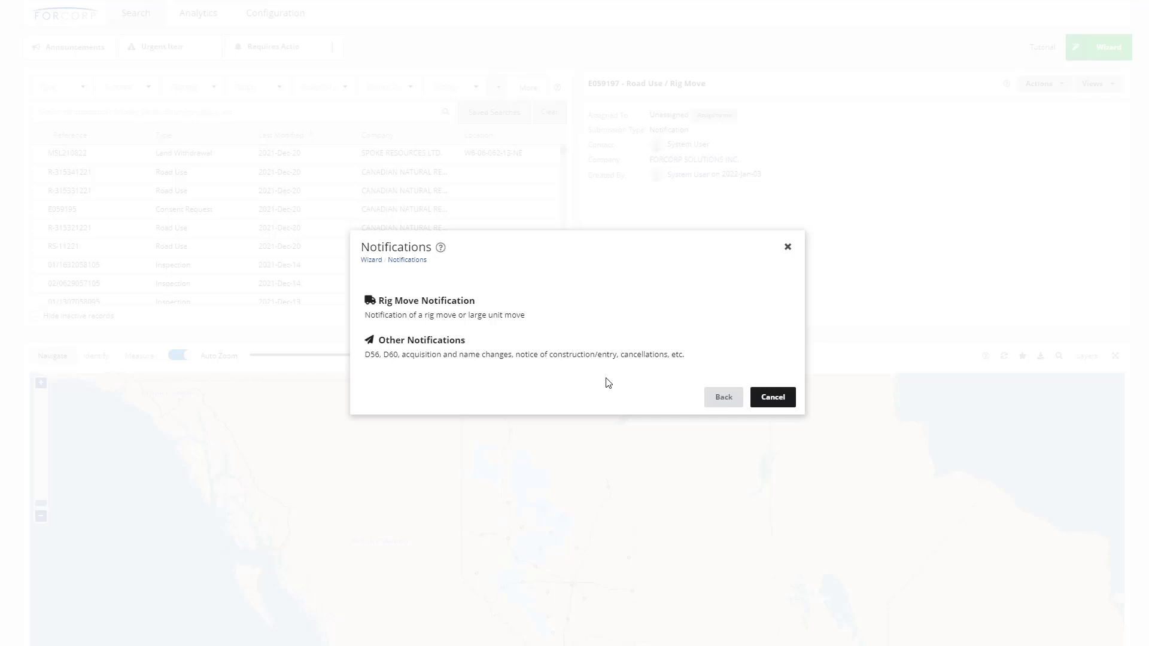
# - Start an Other Notifications submission with Activity Ownership Change as the notification type
pyautogui.click(578, 354)
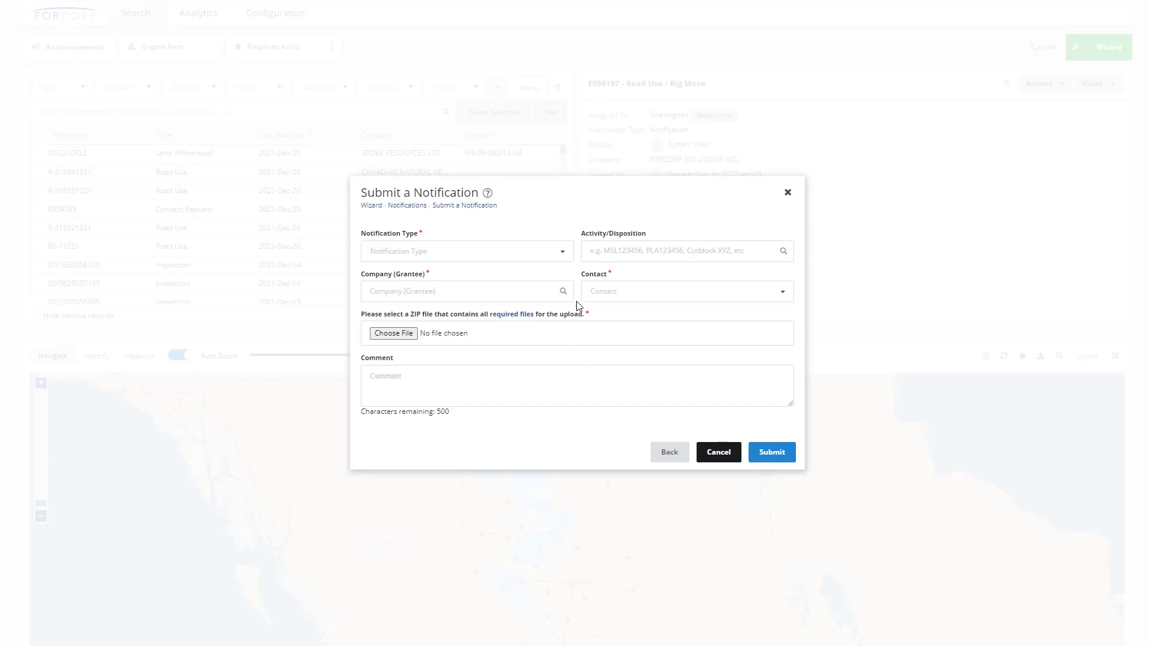
pyautogui.click(557, 251)
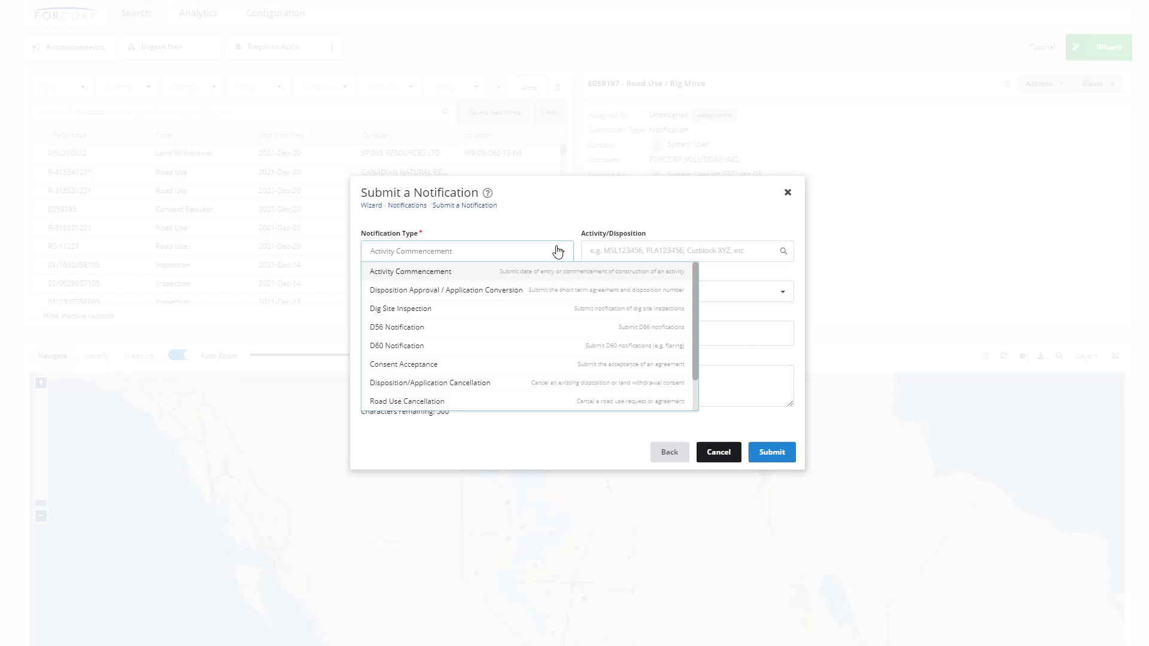
pyautogui.scroll(-1, 554, 302)
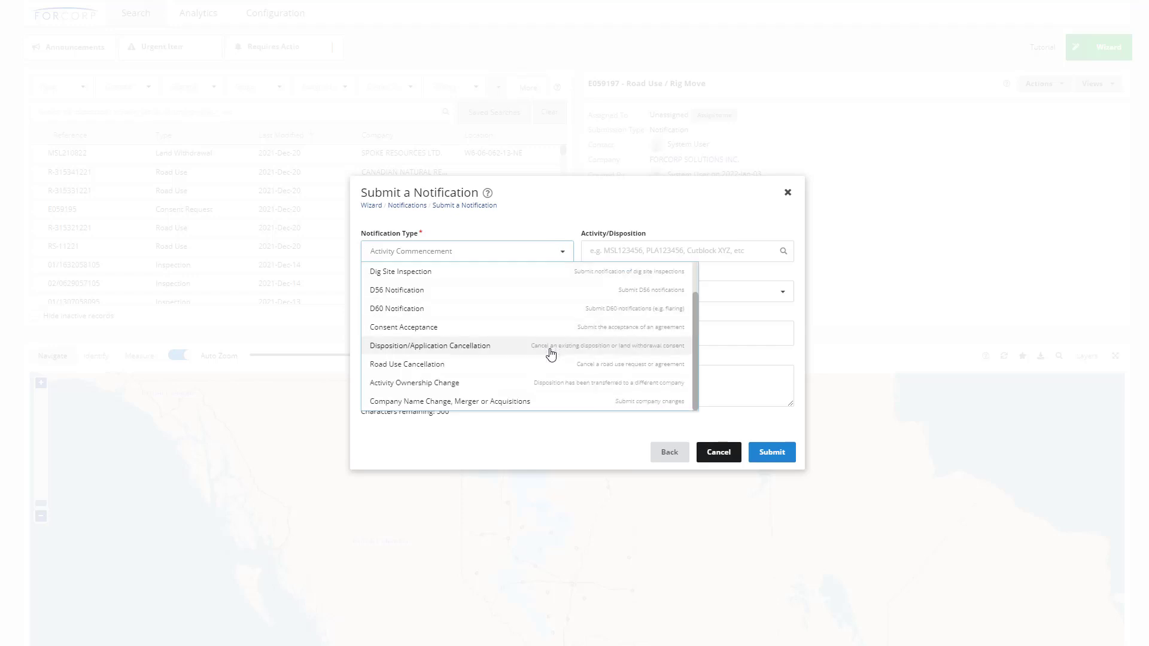
pyautogui.click(550, 385)
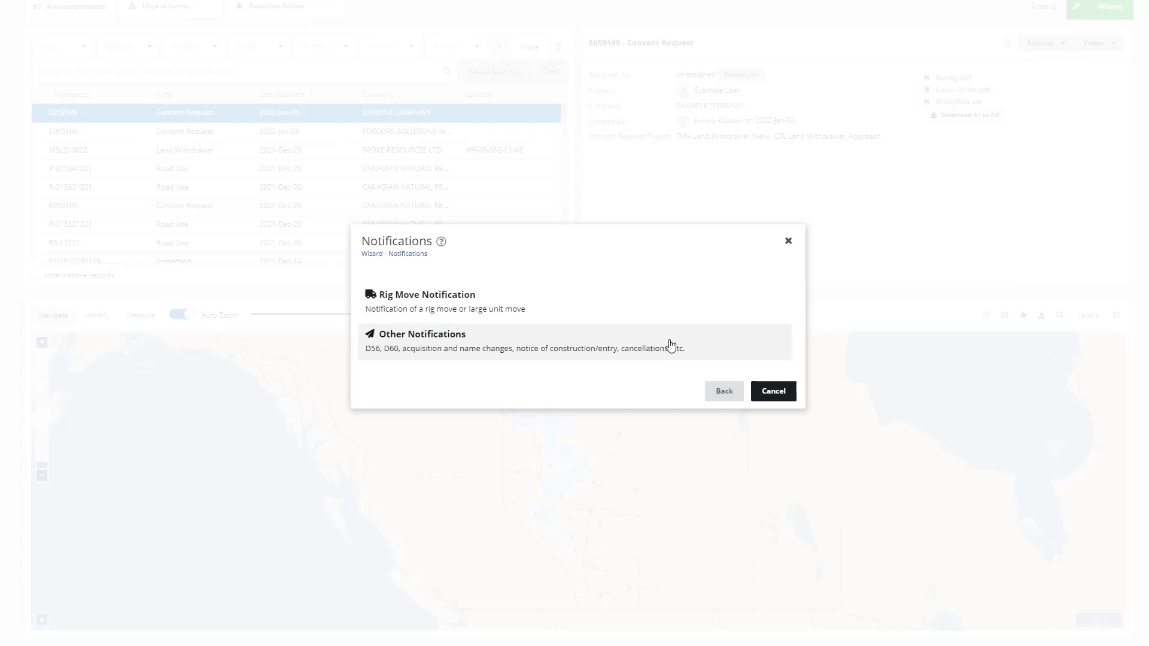
# - Fill an Activity Ownership Change notification with EXAMPLE COMPANY as grantee and its contact
pyautogui.click(671, 338)
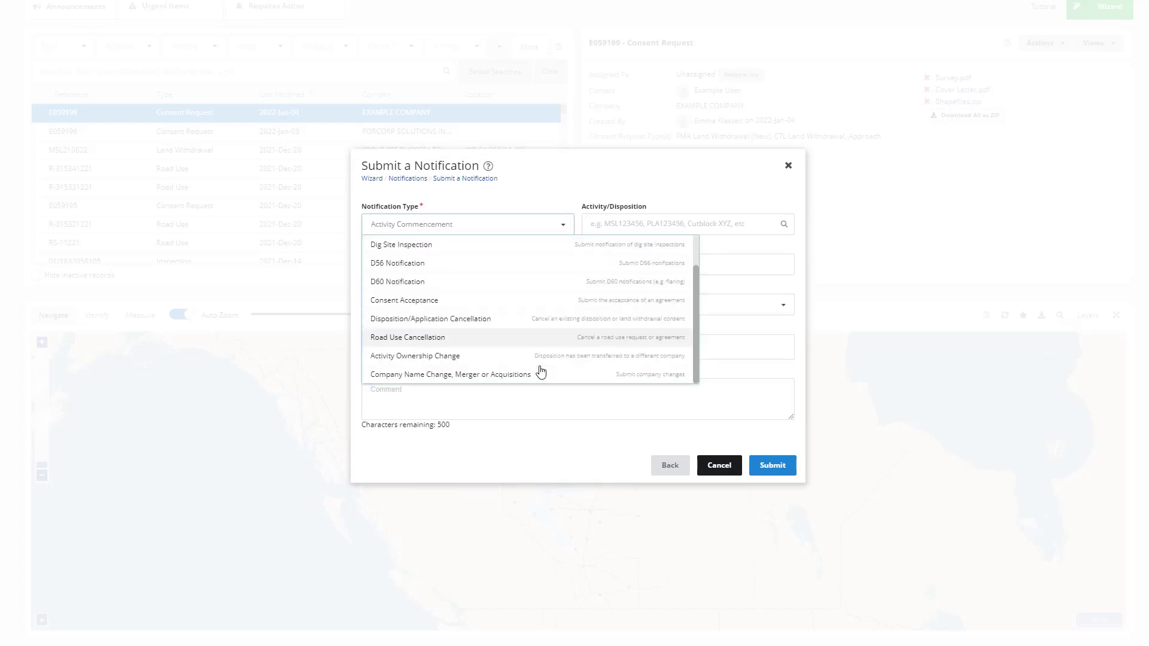
pyautogui.click(541, 357)
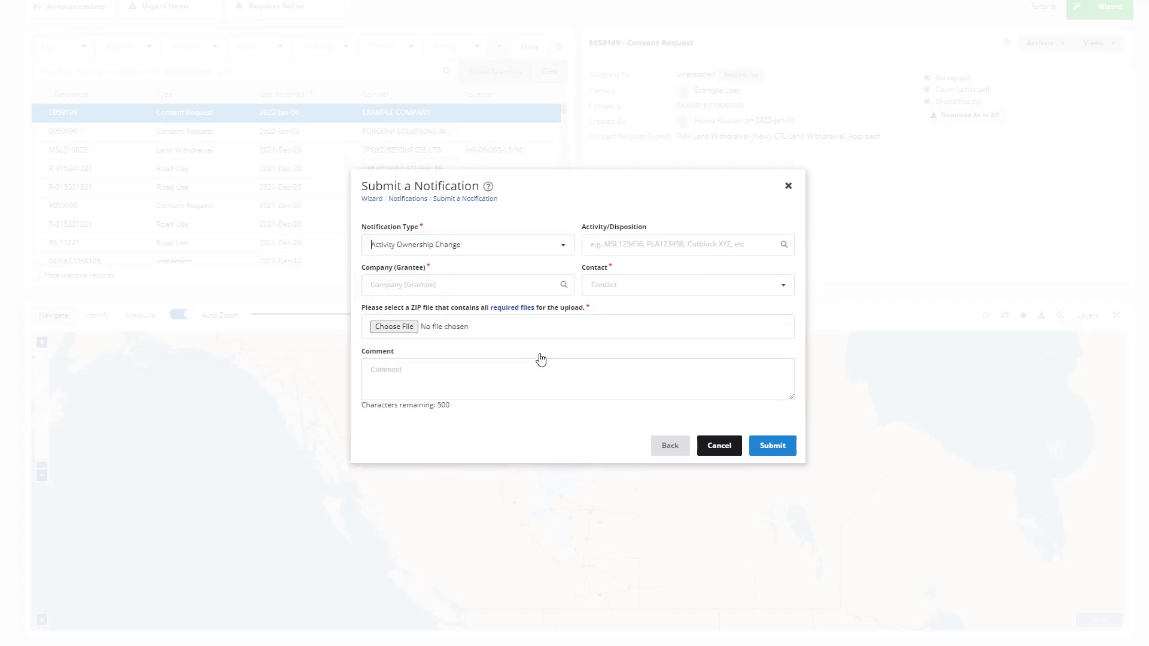
pyautogui.click(522, 283)
pyautogui.write('EXAMPLE')
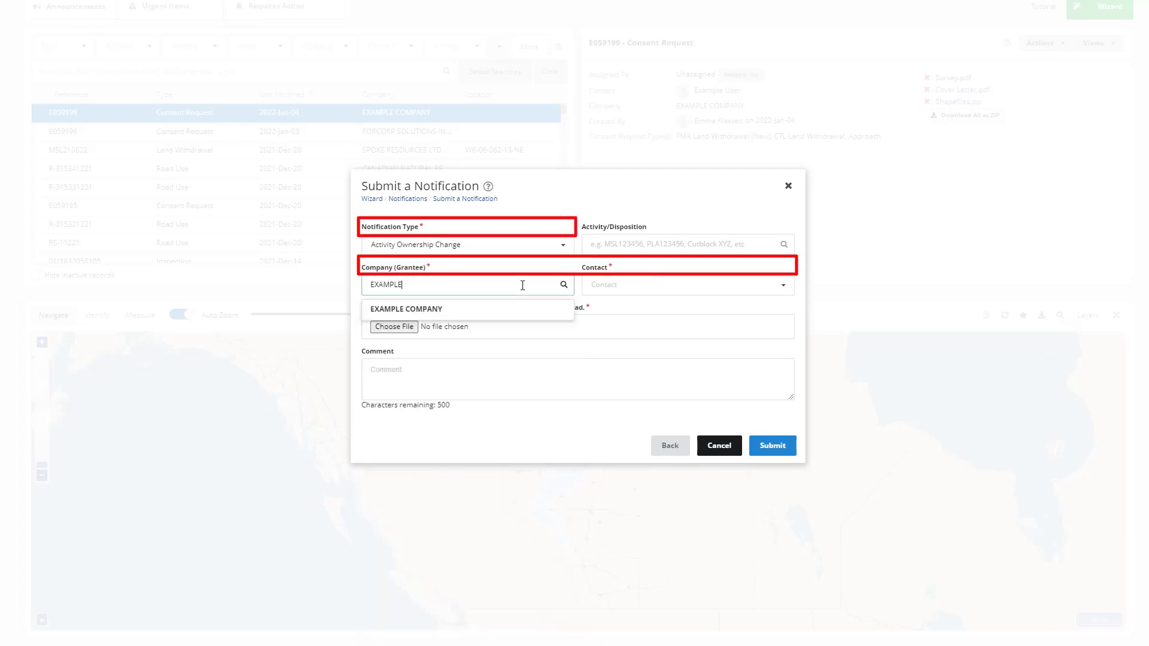
pyautogui.click(521, 308)
pyautogui.click(652, 285)
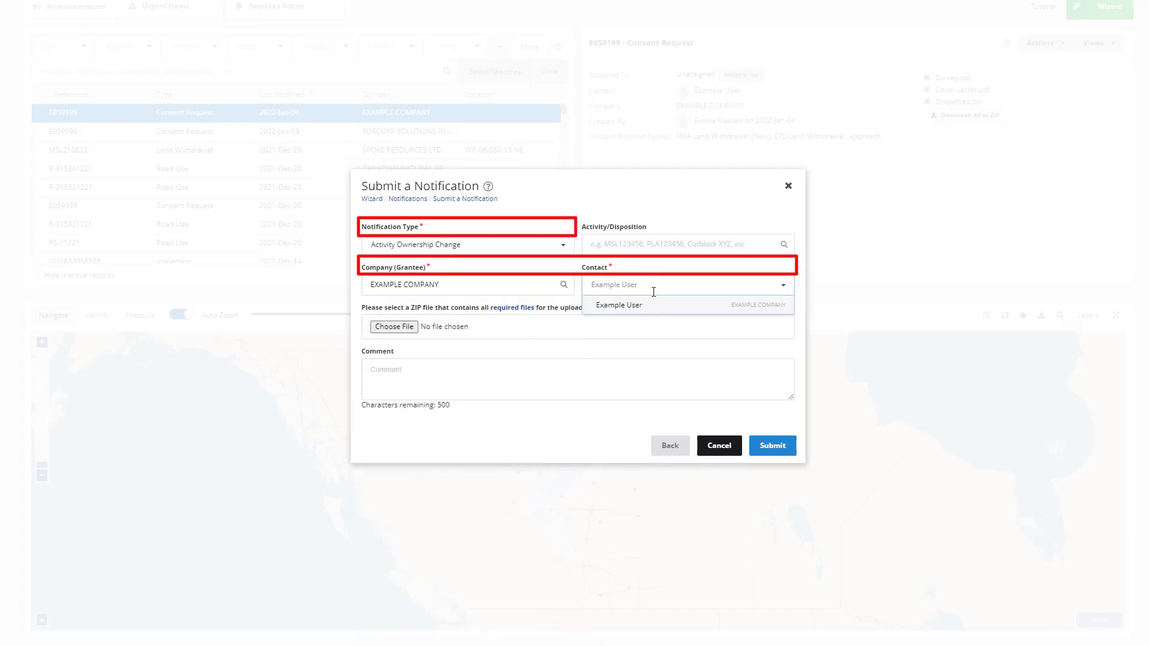
pyautogui.click(694, 307)
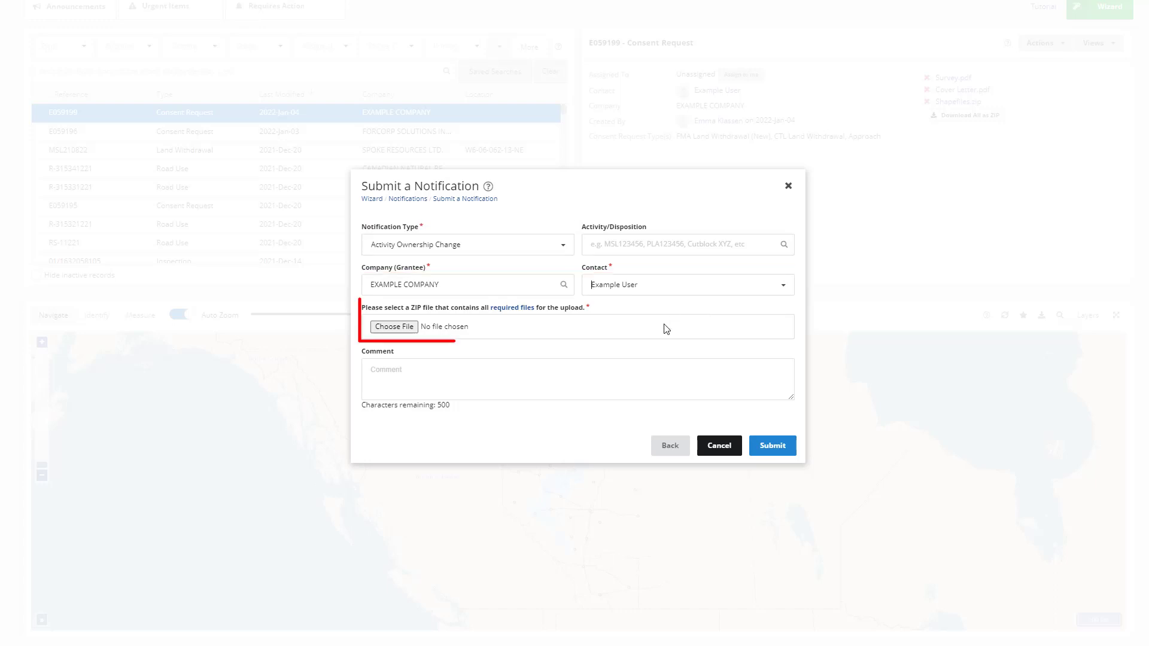
# - Attach Notification.zip to the Activity Ownership Change notification
pyautogui.click(394, 327)
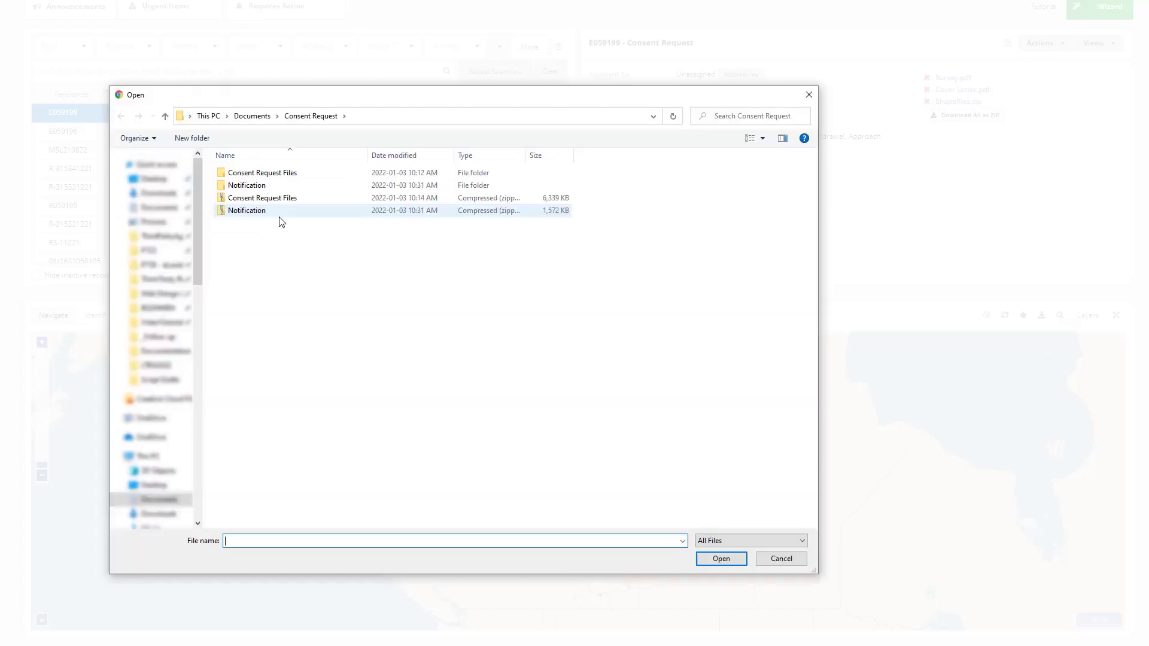
pyautogui.click(282, 217)
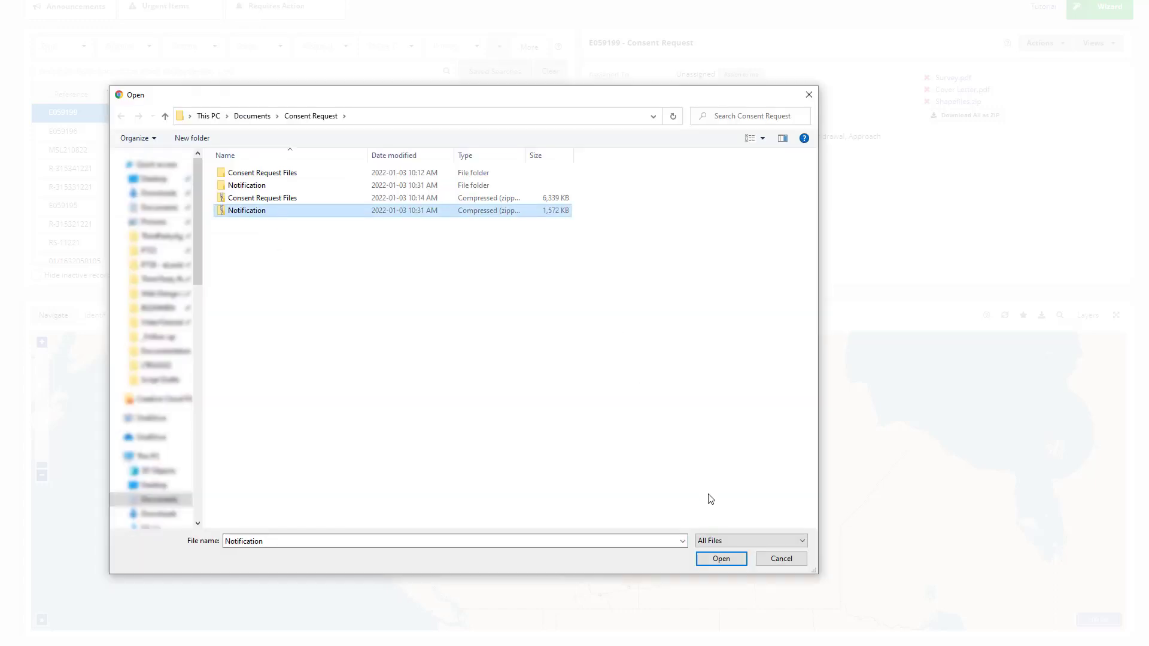
pyautogui.click(725, 562)
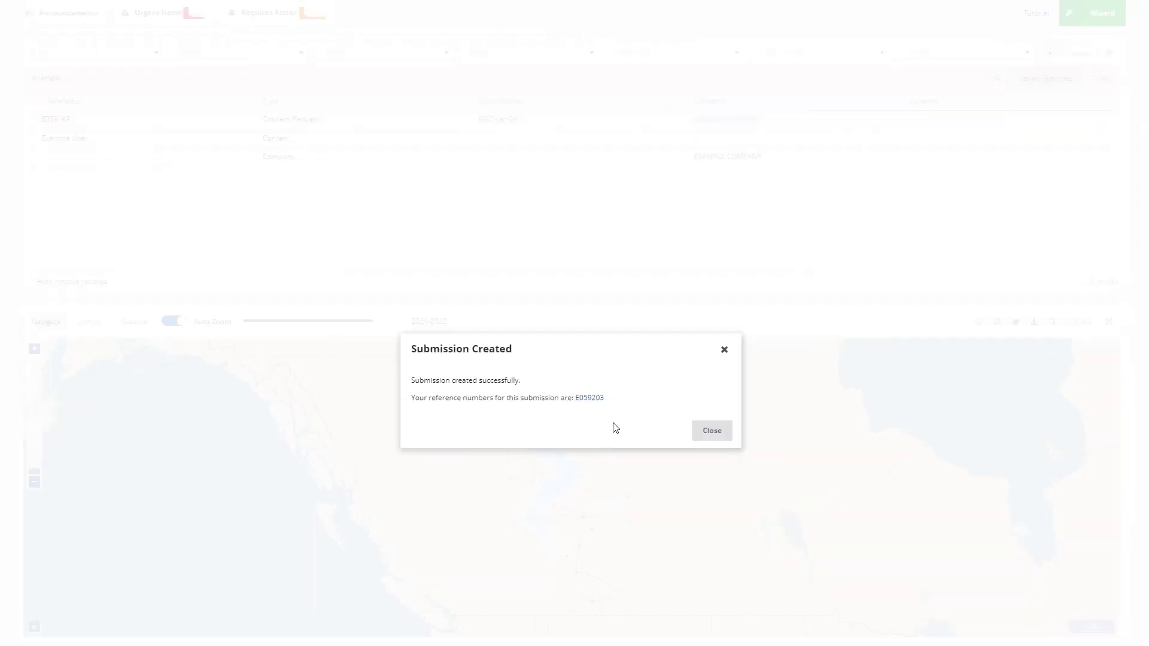
# - Close the confirmation to display record E059203 with its Notification.pdf attachment
pyautogui.click(590, 399)
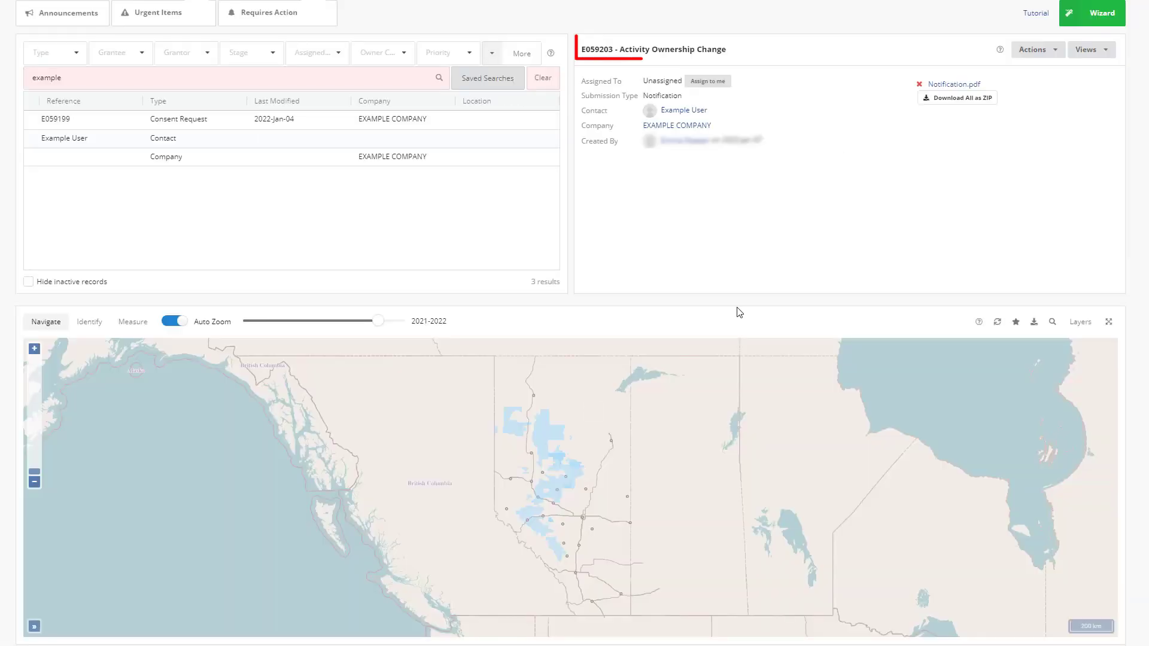